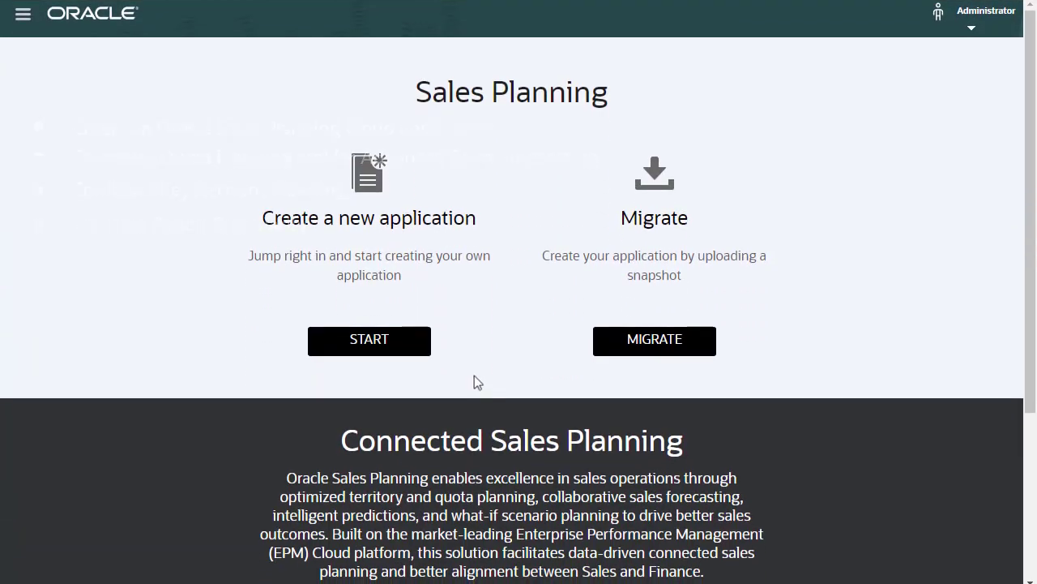
Step: Start a new application named SPromPln with the description "Key Account Planning with Sales Planning"
click(369, 342)
click(222, 245)
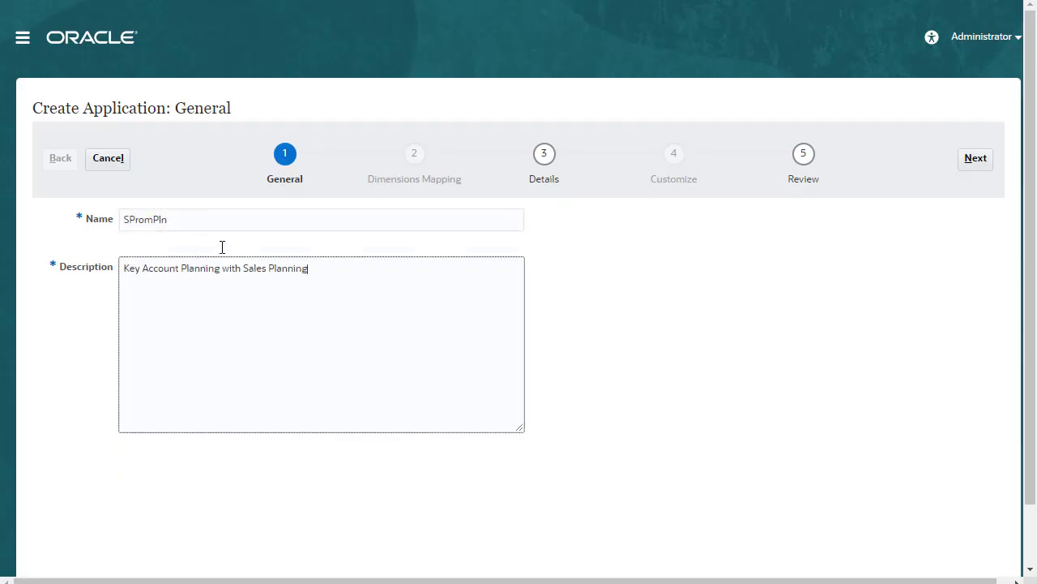
click(970, 161)
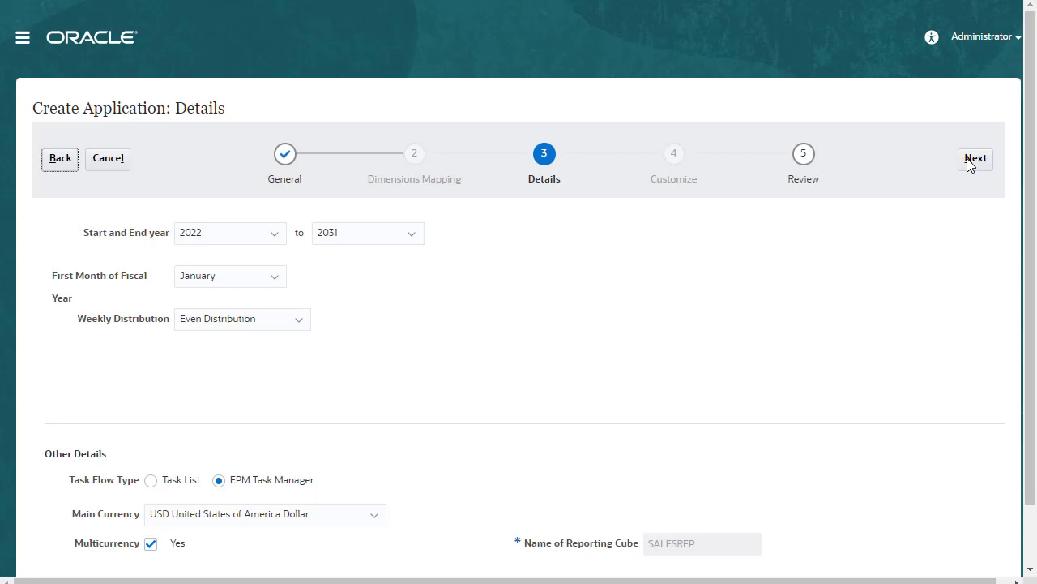
Step: Set the application's start and end years to 2018 and 2029 and create the application
click(268, 235)
click(233, 349)
click(417, 239)
click(360, 394)
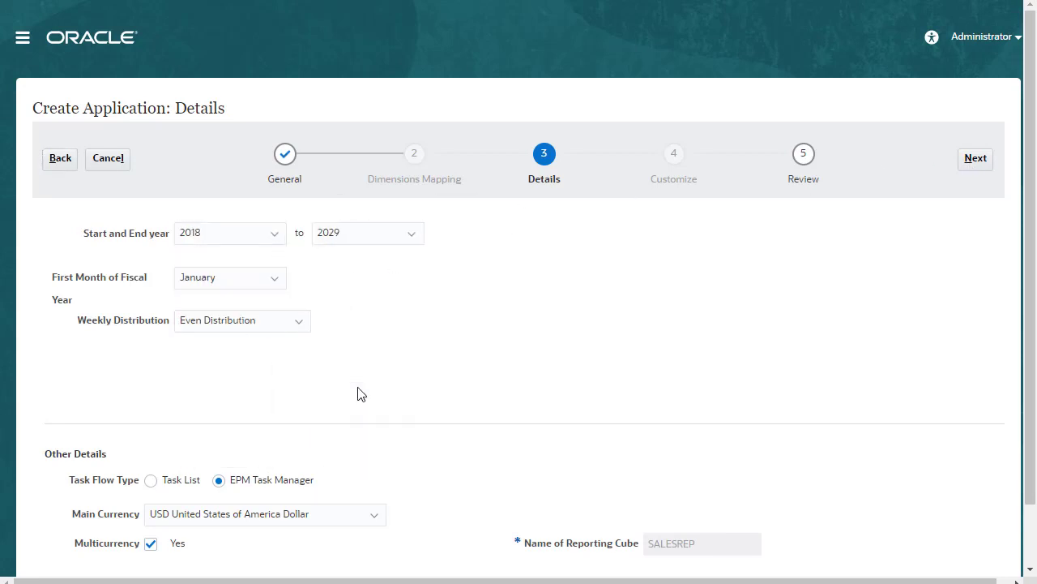
scroll(1027, 536, down, 2)
click(973, 91)
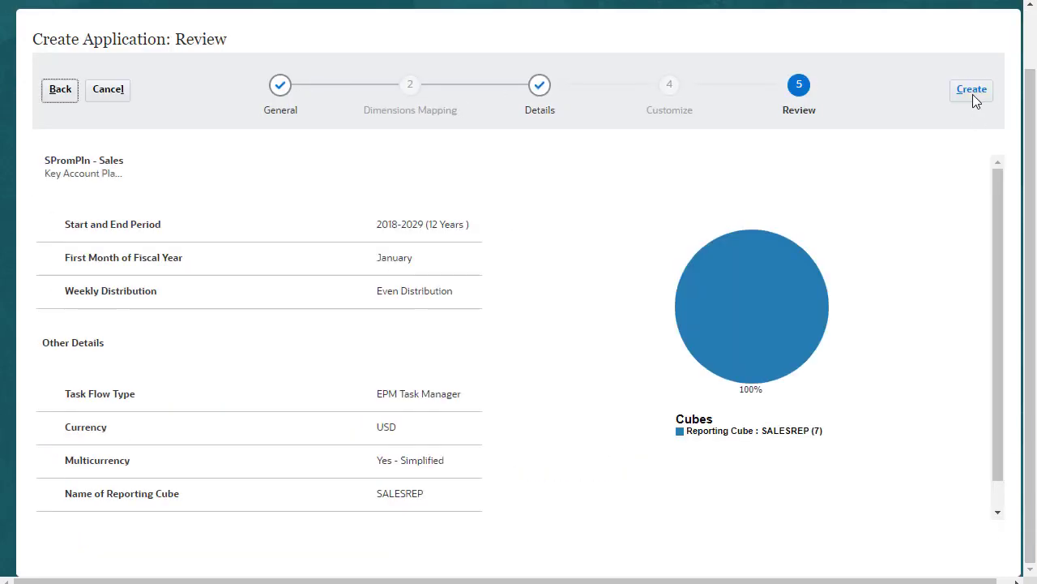
click(973, 94)
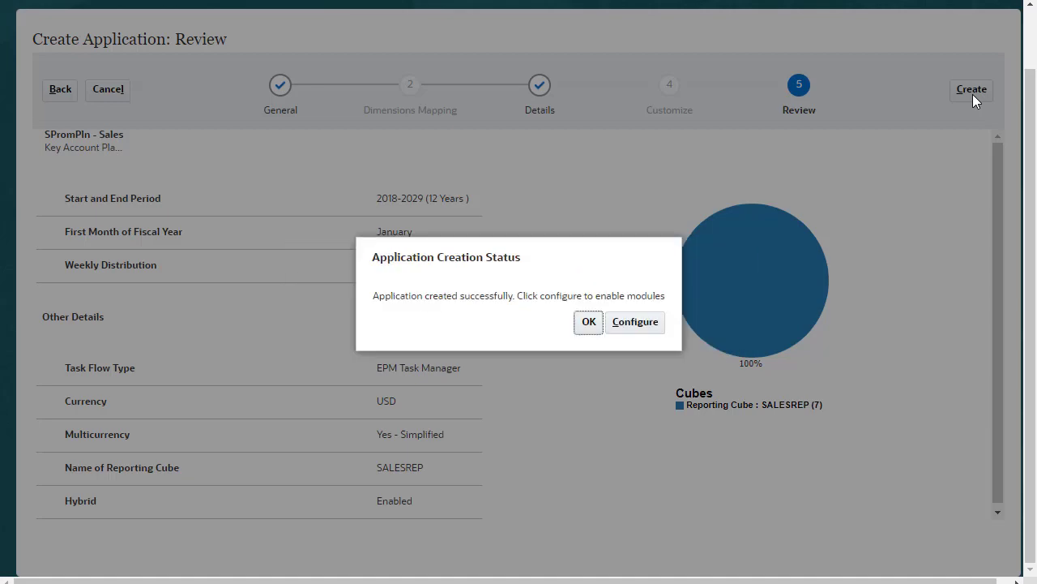
Step: Go to the new application's Quota Planning configuration and open its feature enablement
click(649, 322)
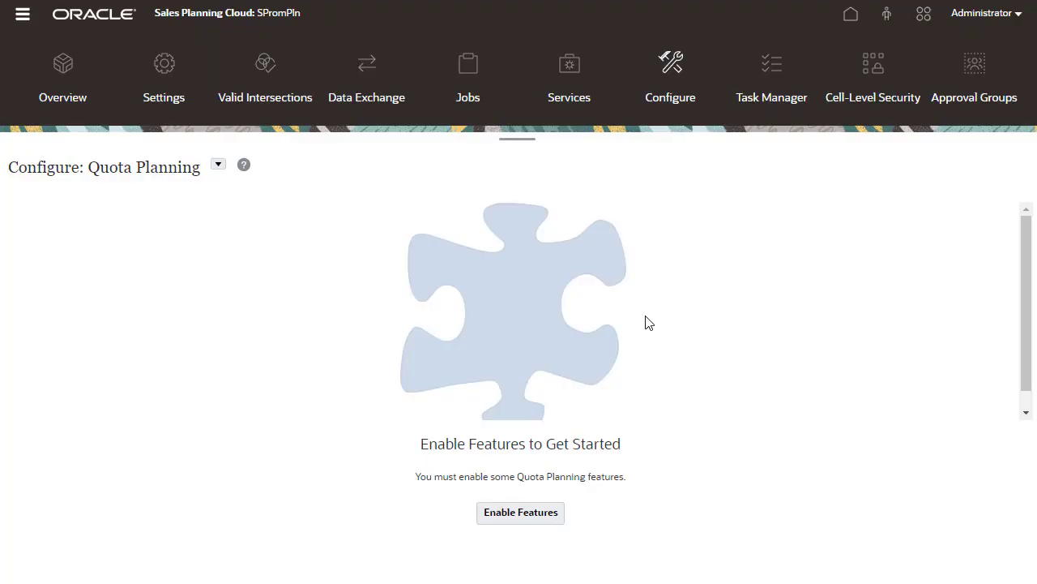
click(519, 147)
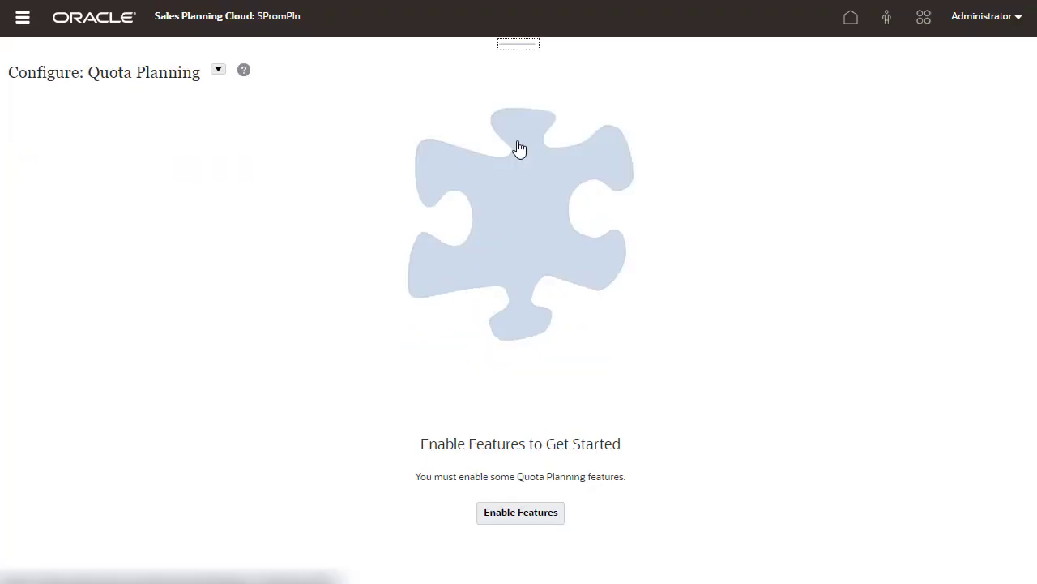
click(504, 512)
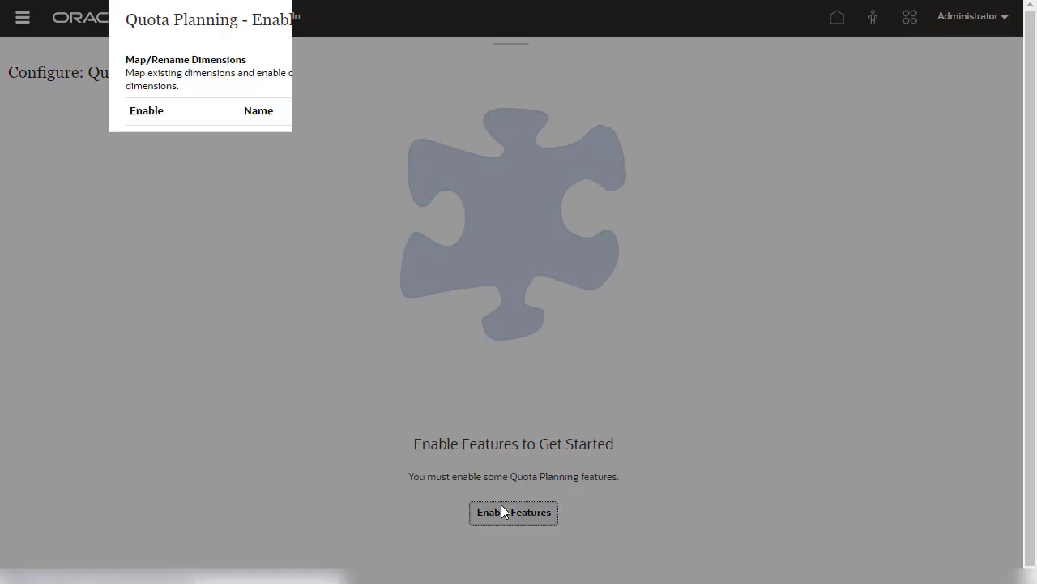
Step: Select the Planning Model with the Accounts and Product dimensions, and set the Unit of Measure to Units
click(133, 65)
click(558, 123)
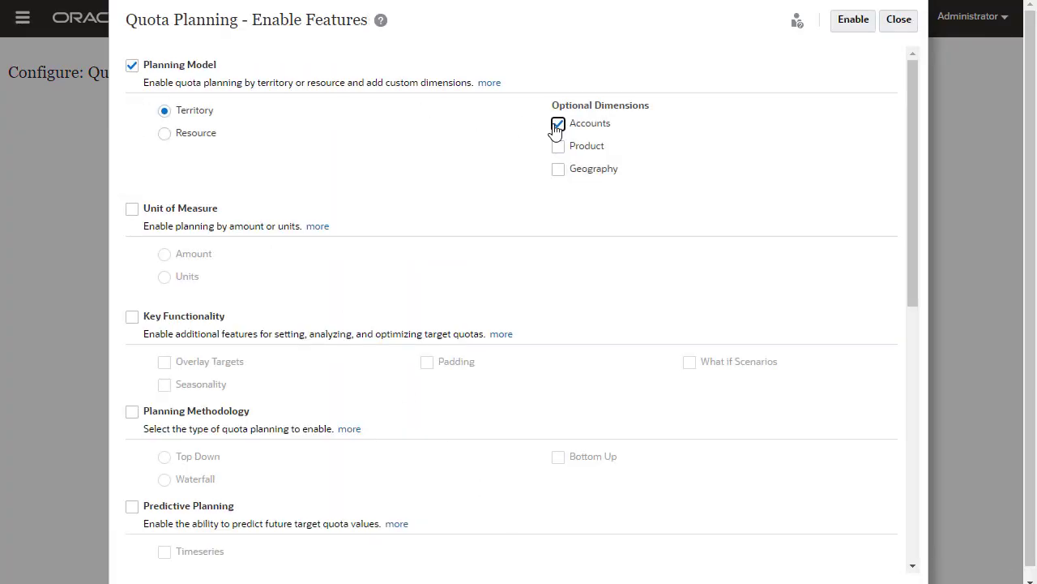
click(558, 147)
click(132, 208)
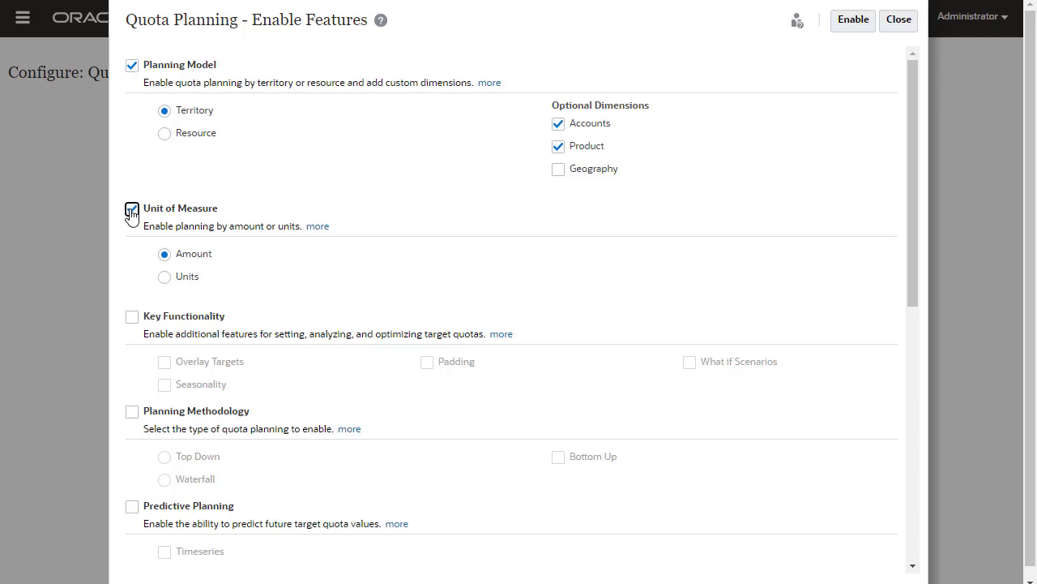
click(164, 276)
Step: Select Key Functionality with Overlay Targets, Seasonality, Padding and What if Scenarios, plus Top Down Planning Methodology and Predictive Planning
click(132, 316)
click(165, 361)
click(164, 384)
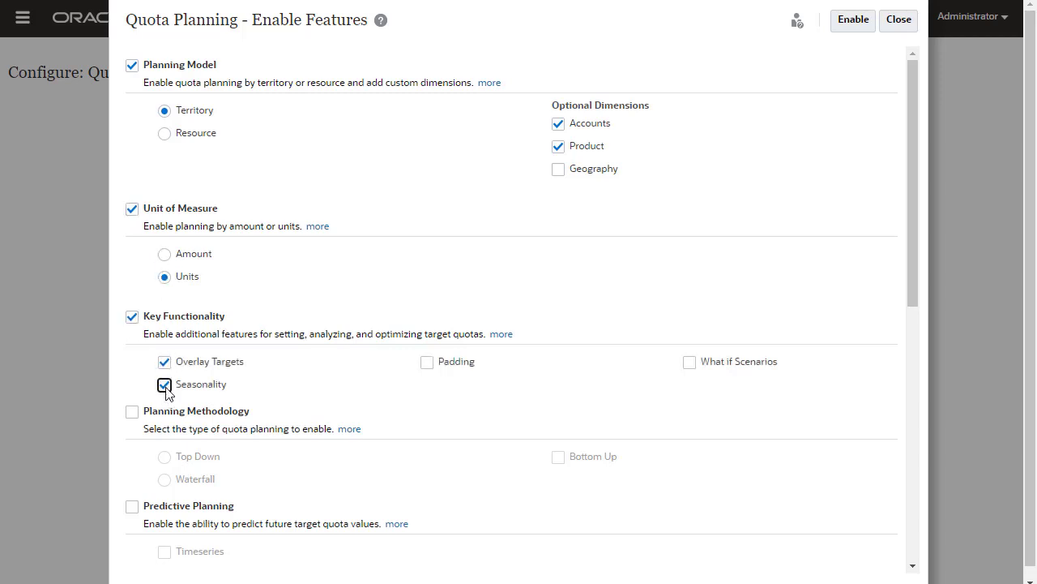
click(427, 362)
click(690, 362)
click(132, 412)
click(132, 506)
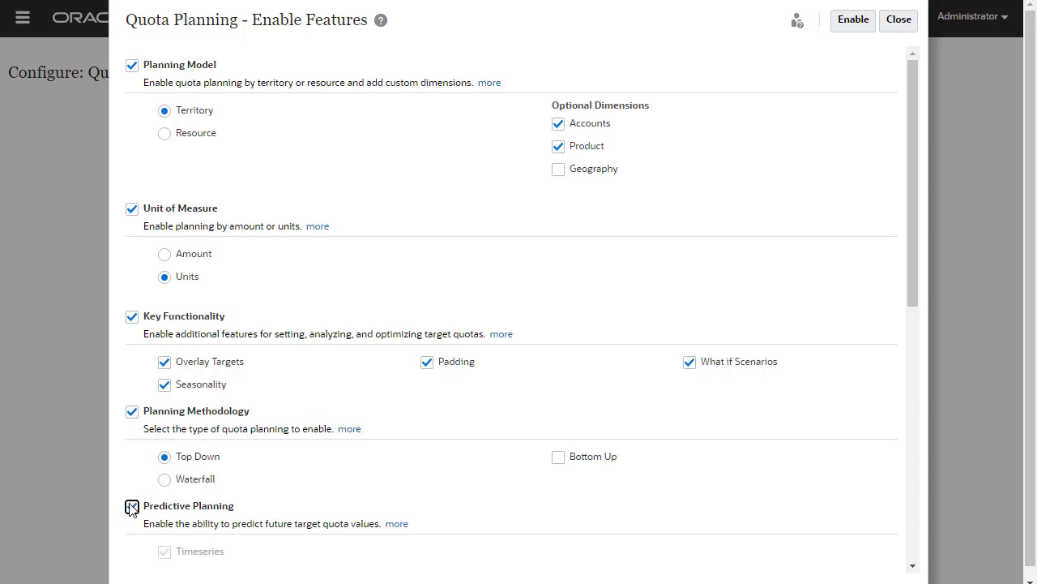
Step: Enable the Auxiliary 1 dimension for Quota Planning and rename it Segment
scroll(911, 539, down, 5)
click(136, 216)
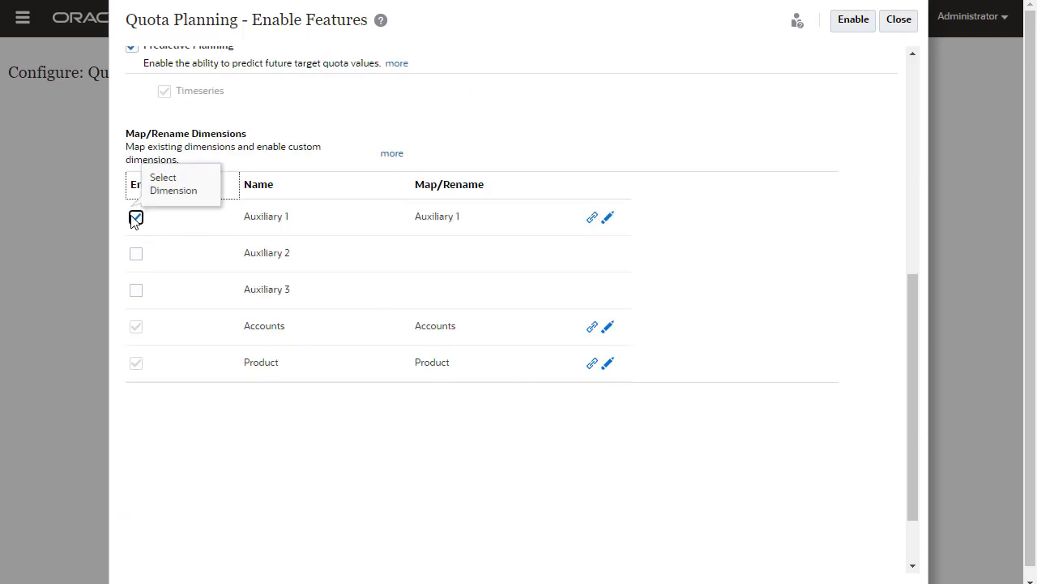
click(593, 219)
click(394, 208)
text(Segment)
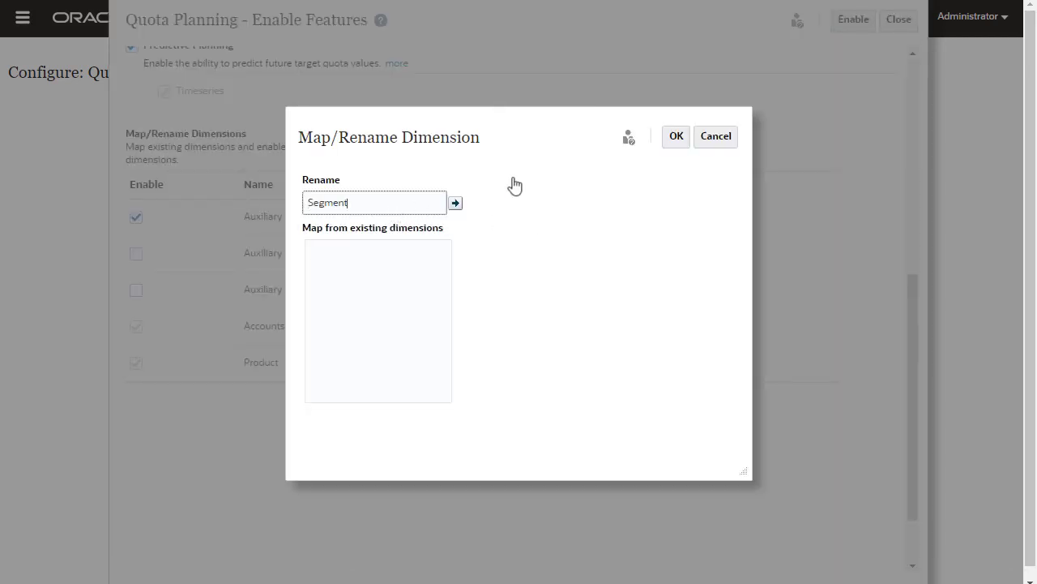
click(672, 136)
Step: Enable the selected Quota Planning features and confirm the enablement
scroll(883, 84, up, 5)
click(847, 24)
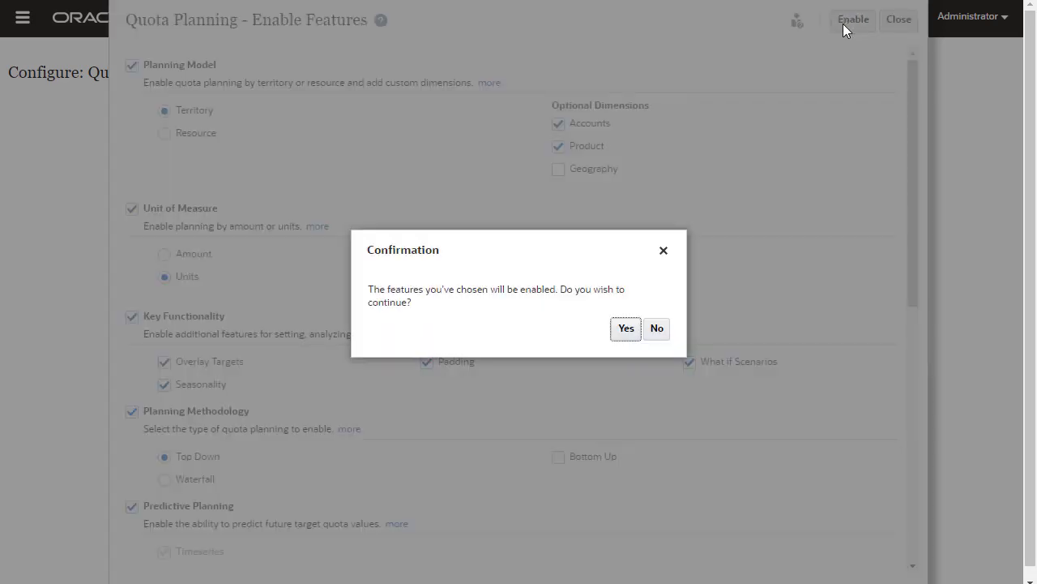
click(625, 328)
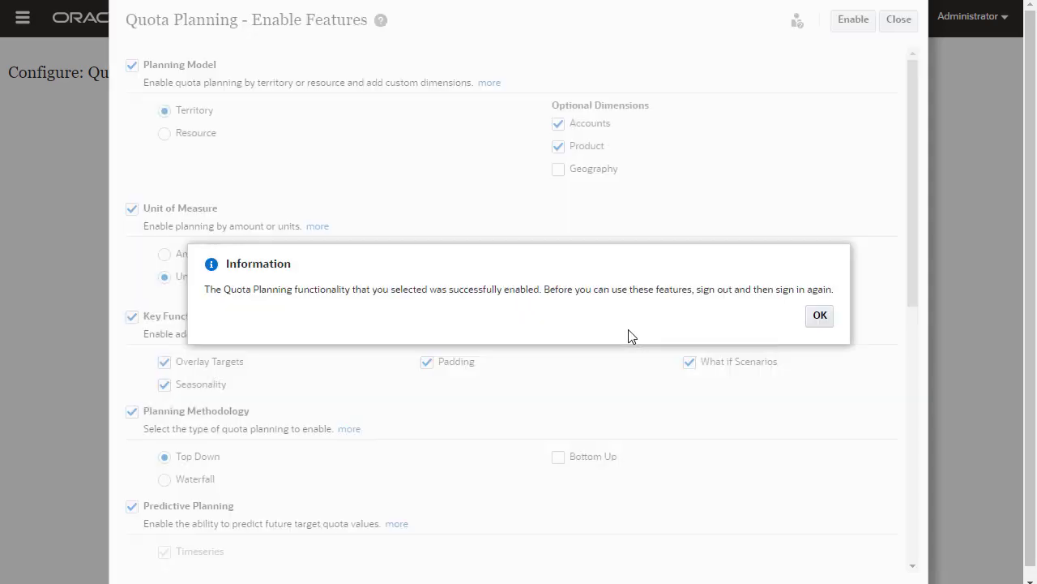
click(819, 316)
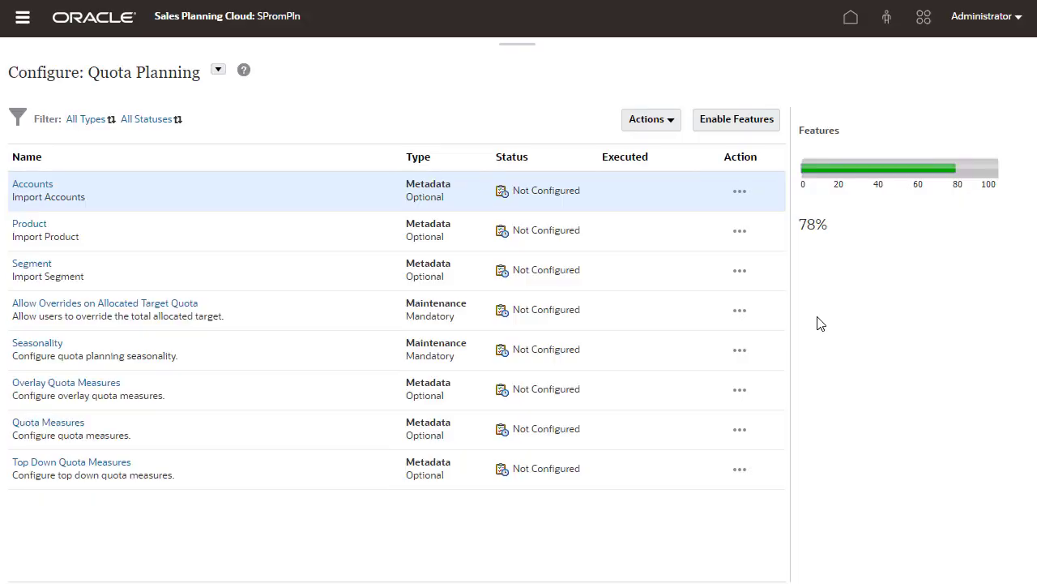
Step: Switch the configuration to Key Account Planning and open its feature enablement
click(218, 69)
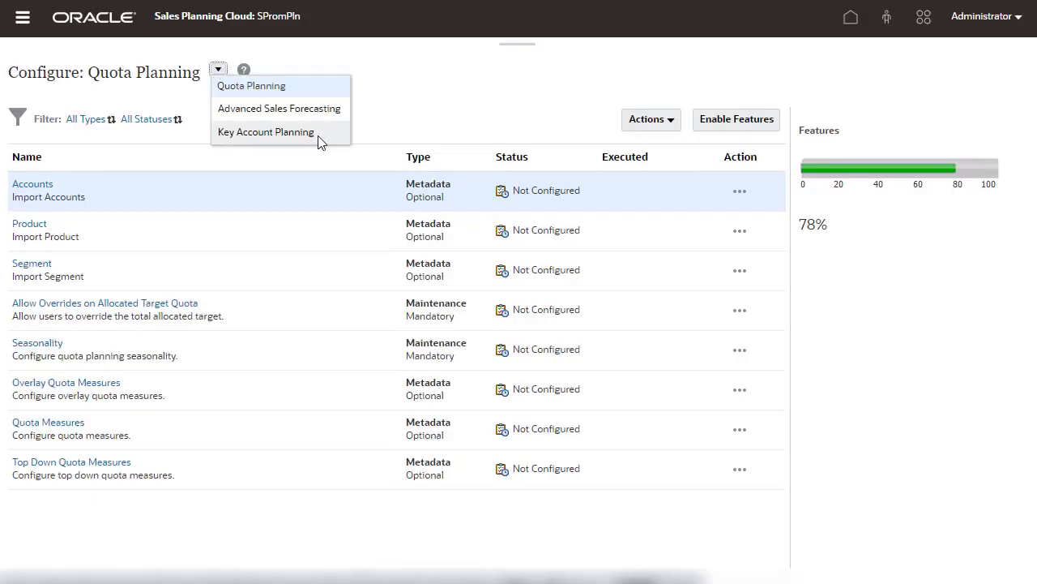
click(318, 138)
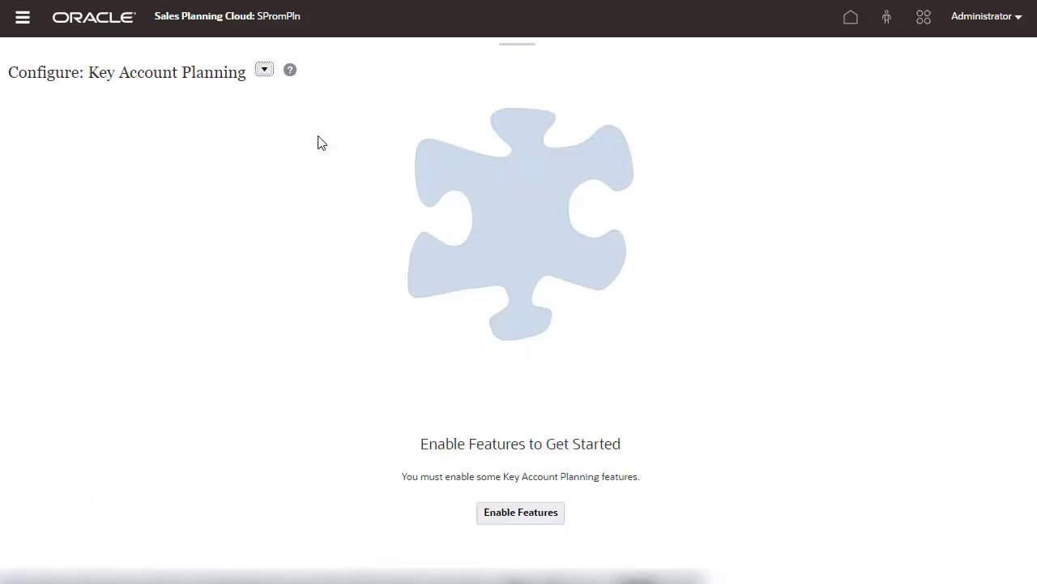
click(523, 512)
Step: Select Planning Features with Trade Promotions Planning, Contract Measures and Cost Of Sales, plus Intelligent Performance Management and Integration To
click(131, 175)
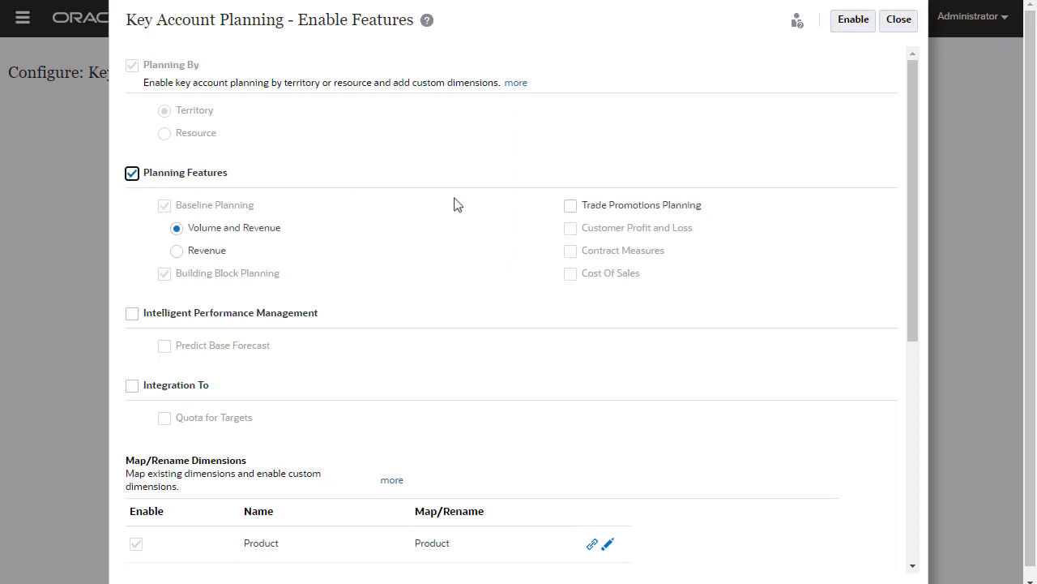
click(570, 206)
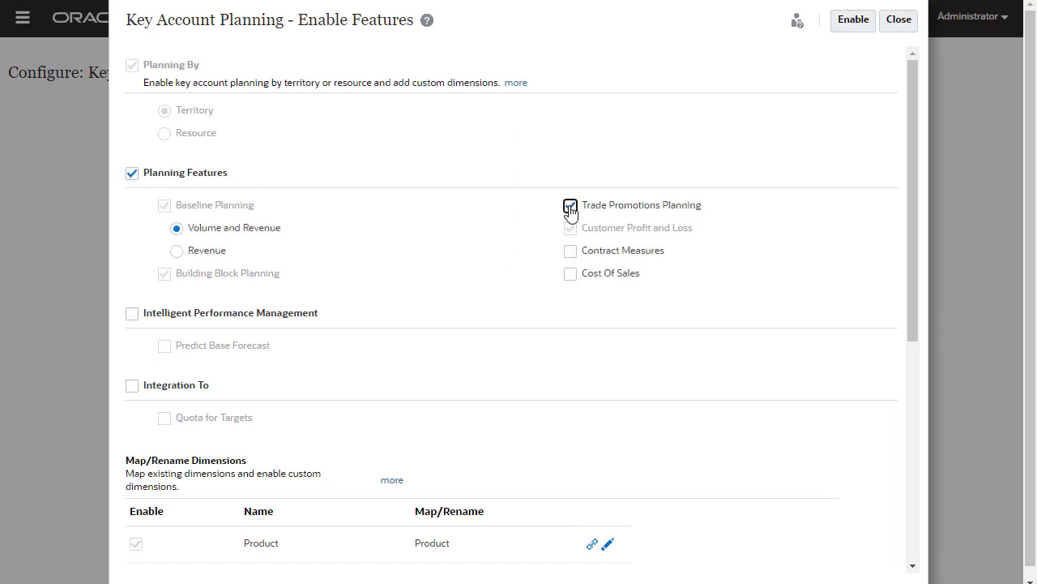
click(571, 252)
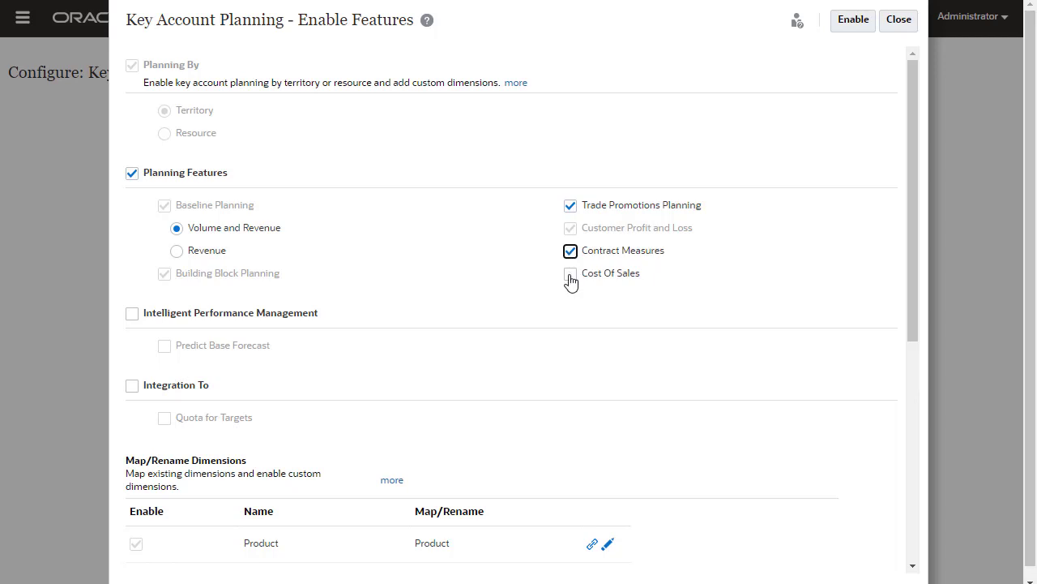
click(571, 275)
click(132, 314)
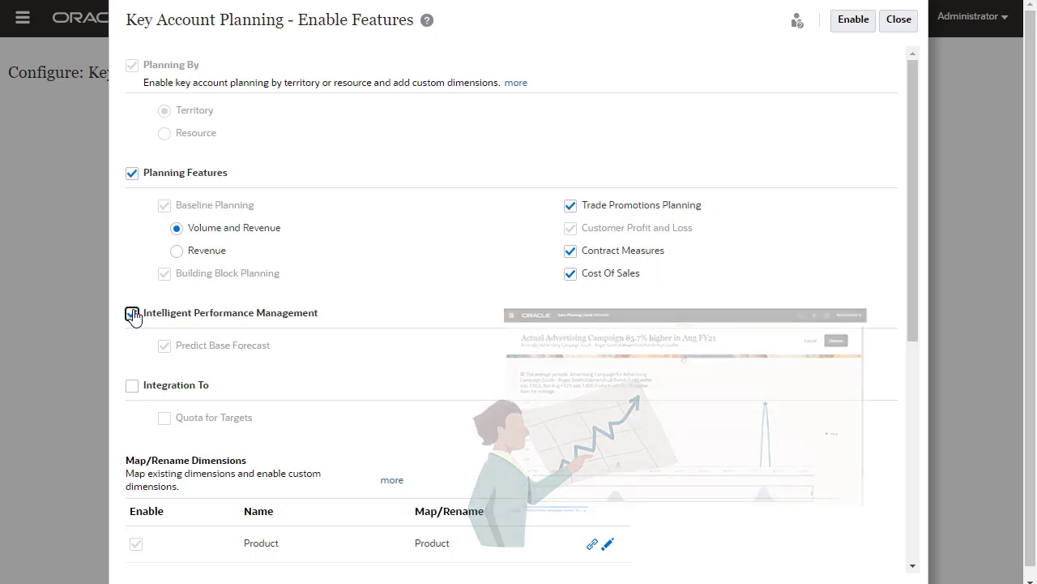
click(132, 386)
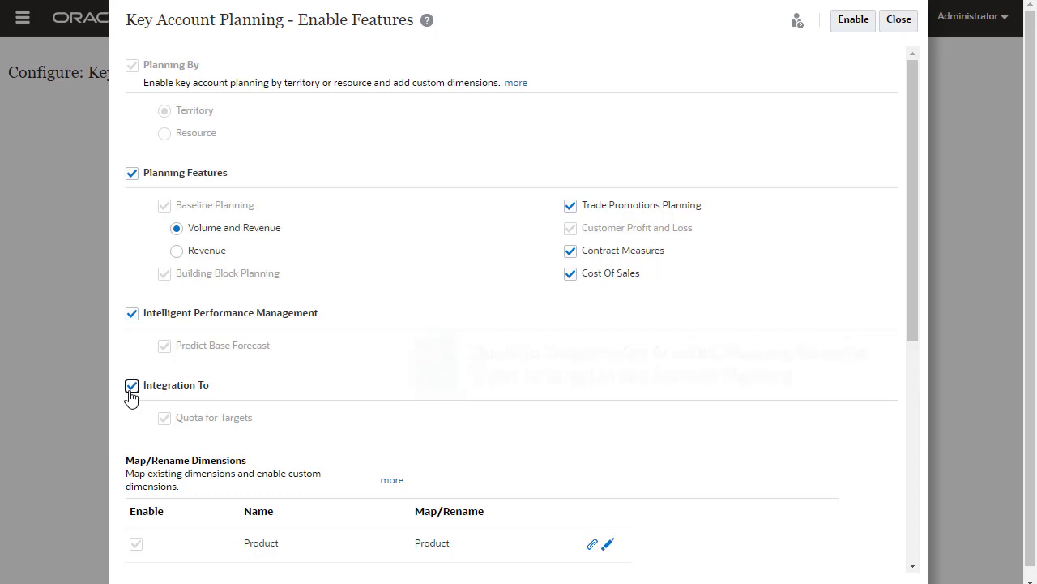
Step: Enable the Custom 1 dimension for Key Account Planning and map it to the existing Segment dimension
click(911, 531)
click(911, 531)
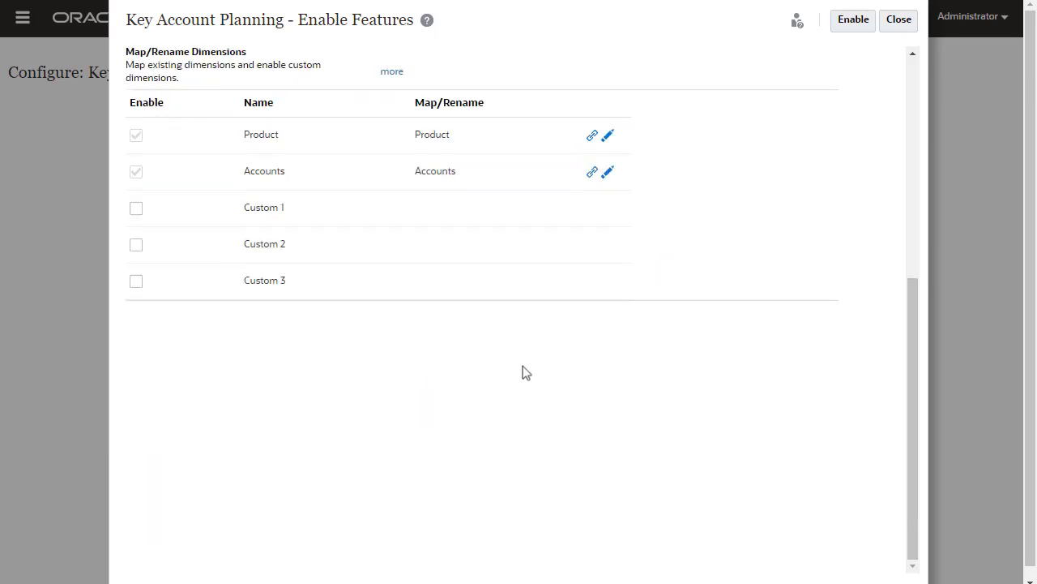
click(135, 208)
click(592, 208)
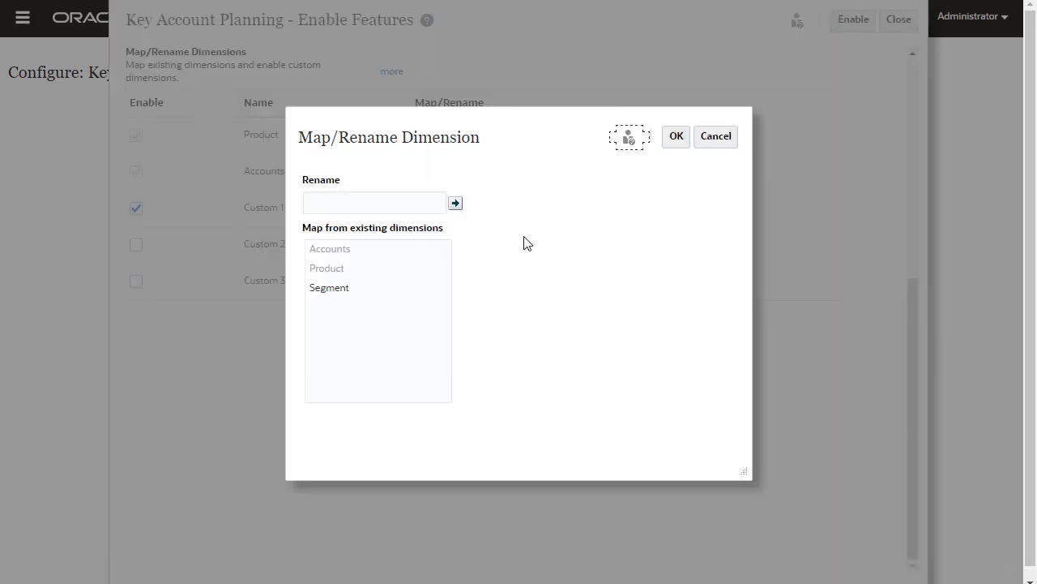
click(404, 288)
click(675, 140)
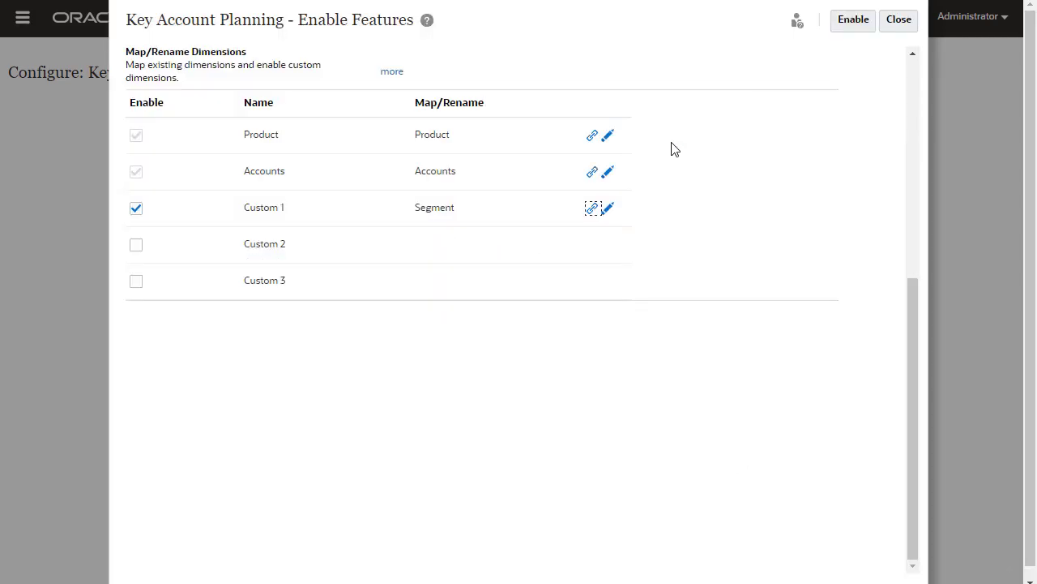
Step: Enable the selected Key Account Planning features and confirm the enablement
click(914, 70)
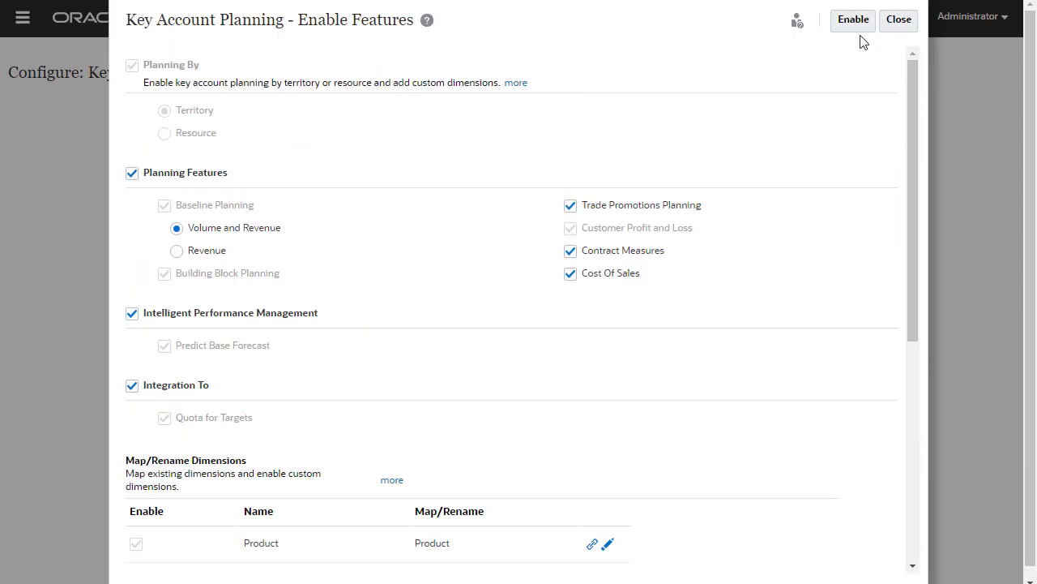
click(845, 20)
click(627, 332)
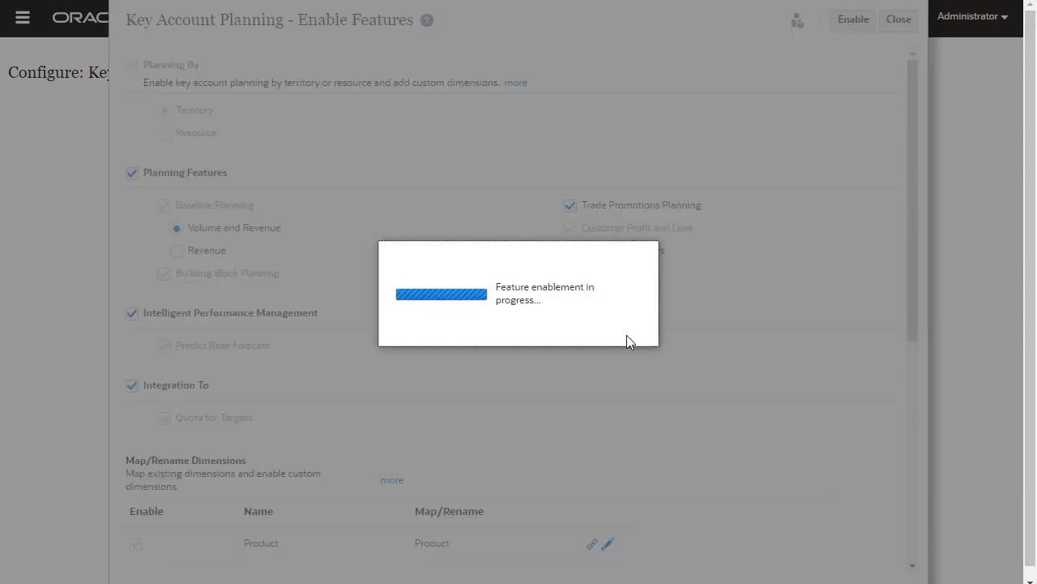
click(830, 328)
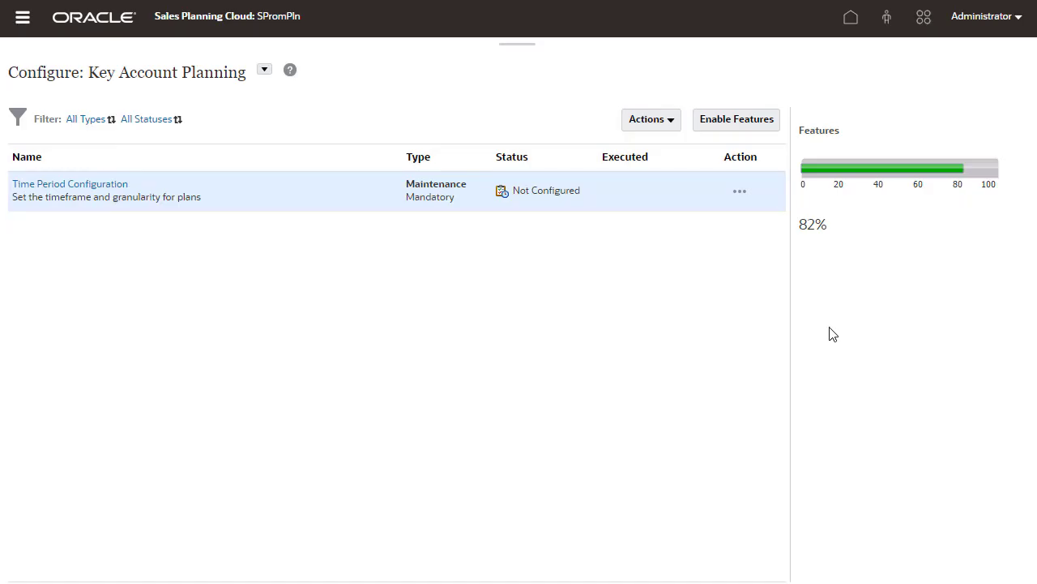
Step: Set the current fiscal year to FY22 in the Time Period Configuration, then save and close it
click(99, 191)
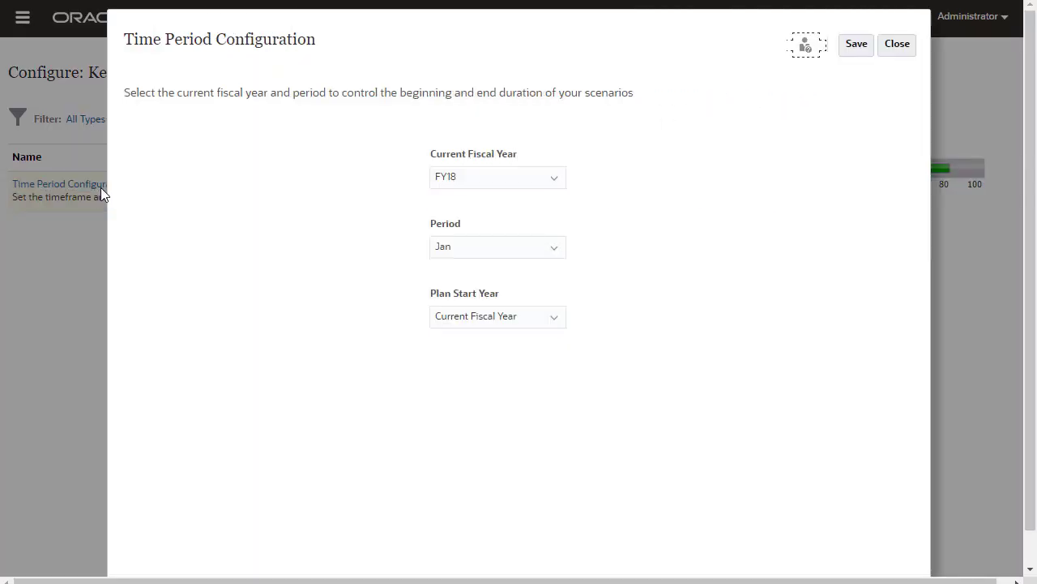
click(493, 183)
click(484, 295)
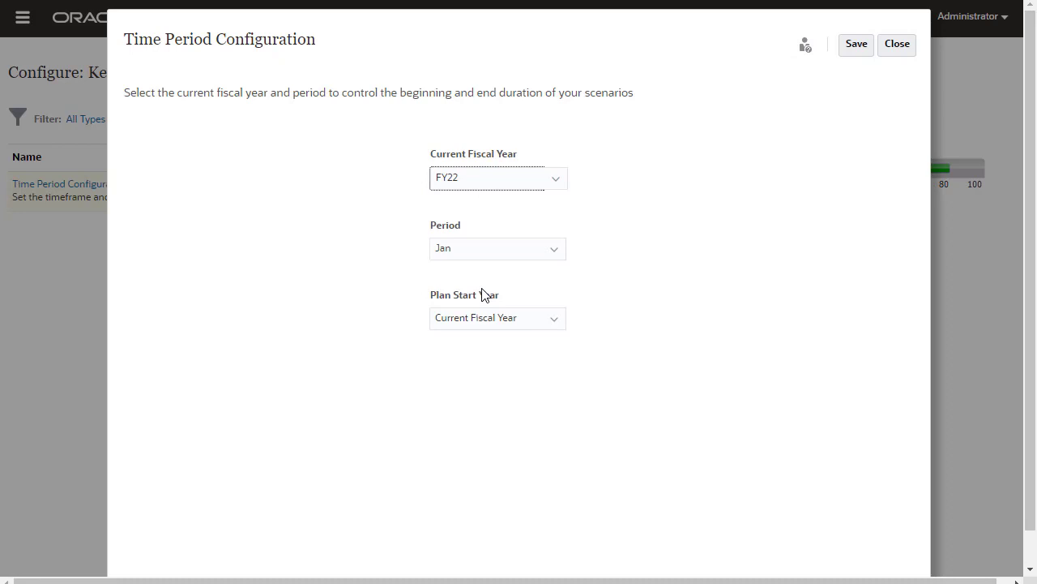
click(858, 44)
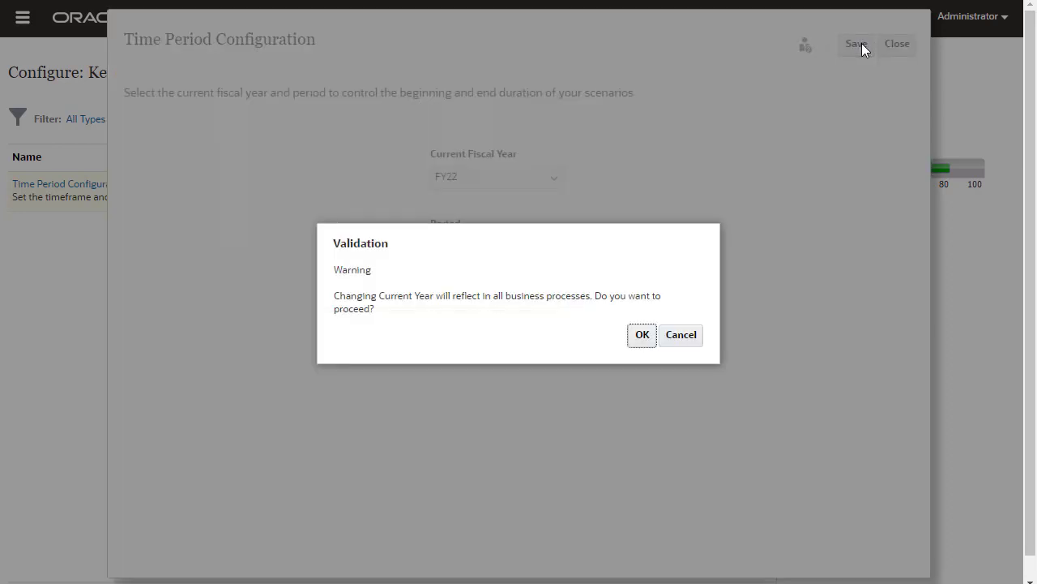
click(641, 335)
click(897, 43)
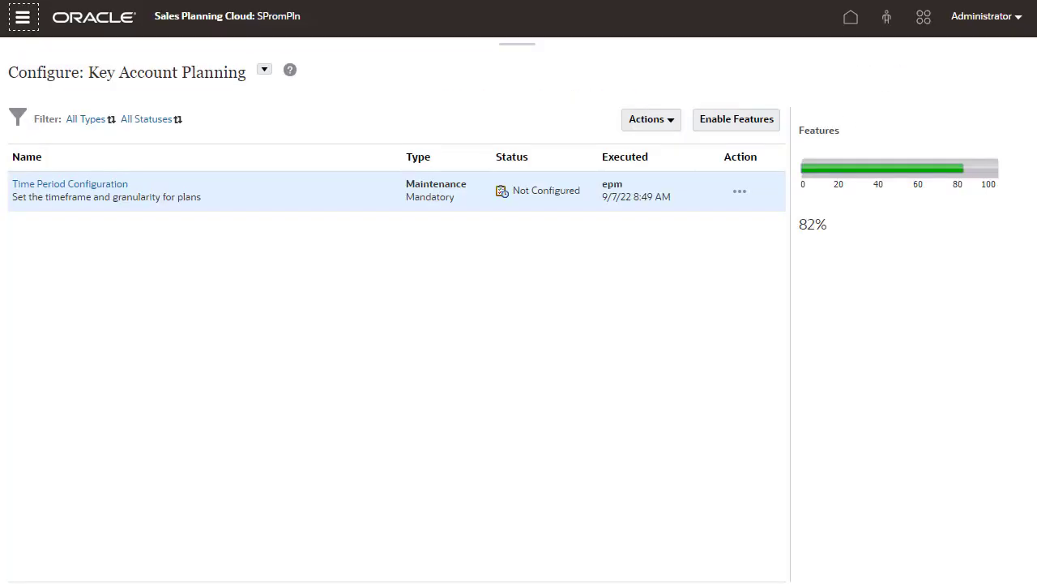